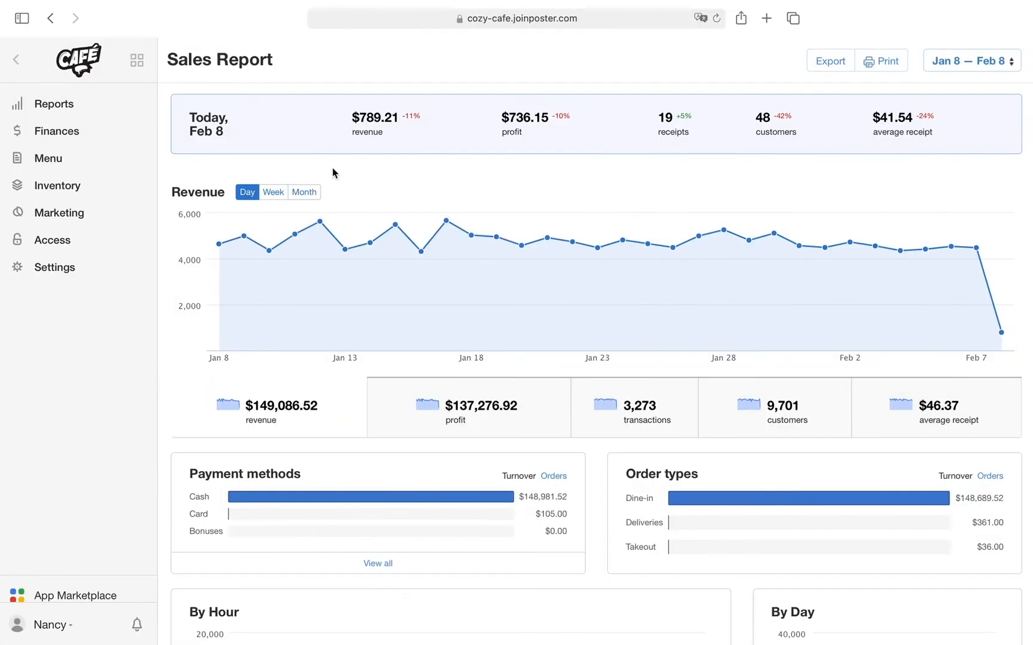
Start a new employee record under Access → Employees and enter the name.
click(53, 240)
click(79, 268)
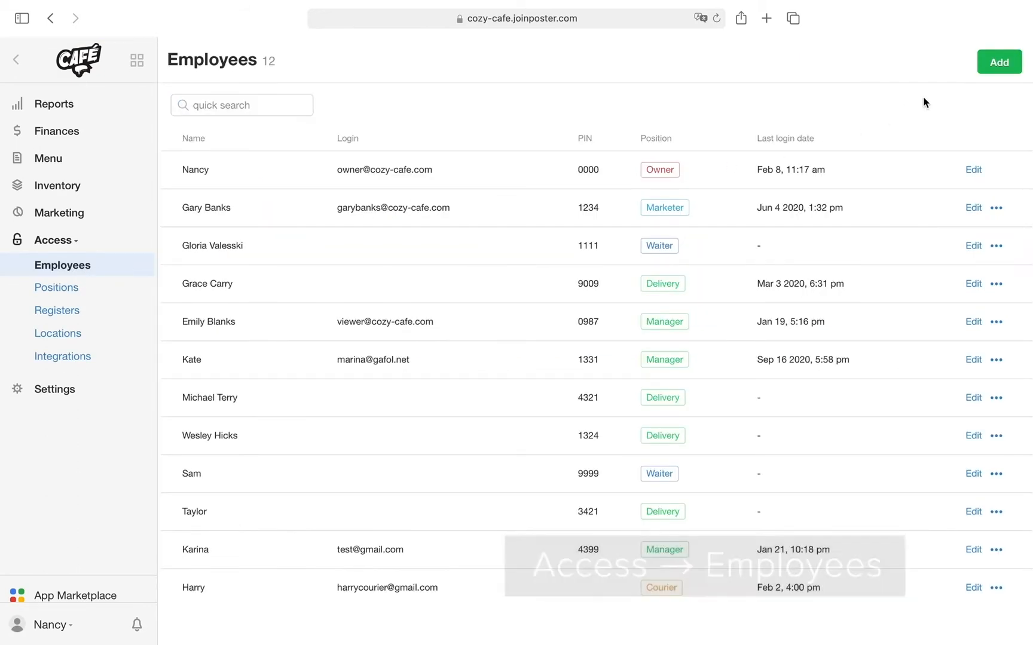
click(999, 62)
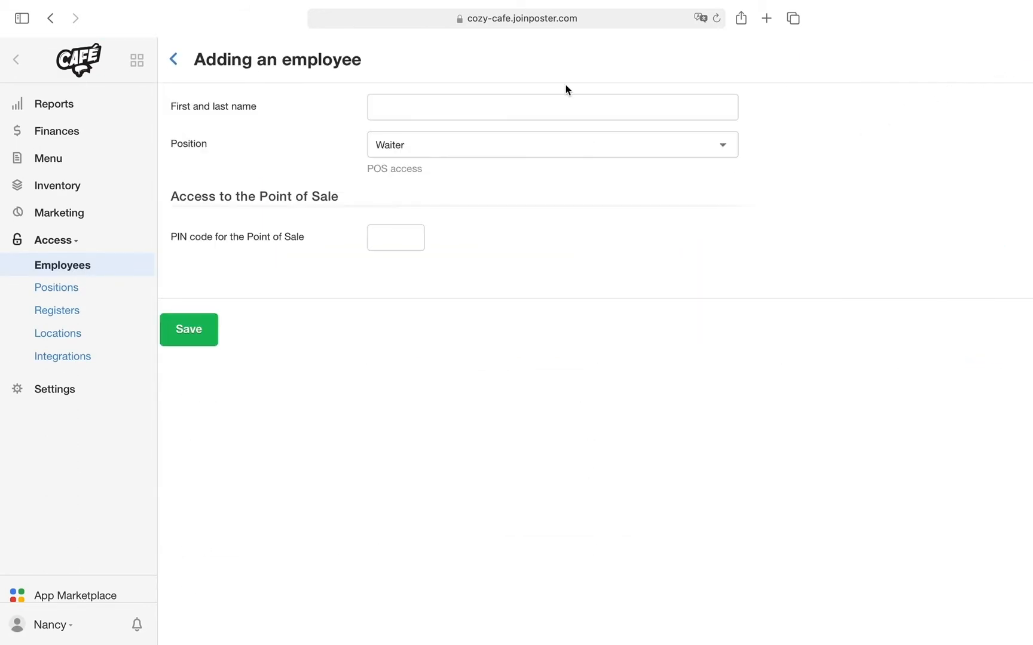
click(552, 106)
text(Samuel)
Set the position to Courier and fill in the login email and password.
click(505, 145)
click(395, 243)
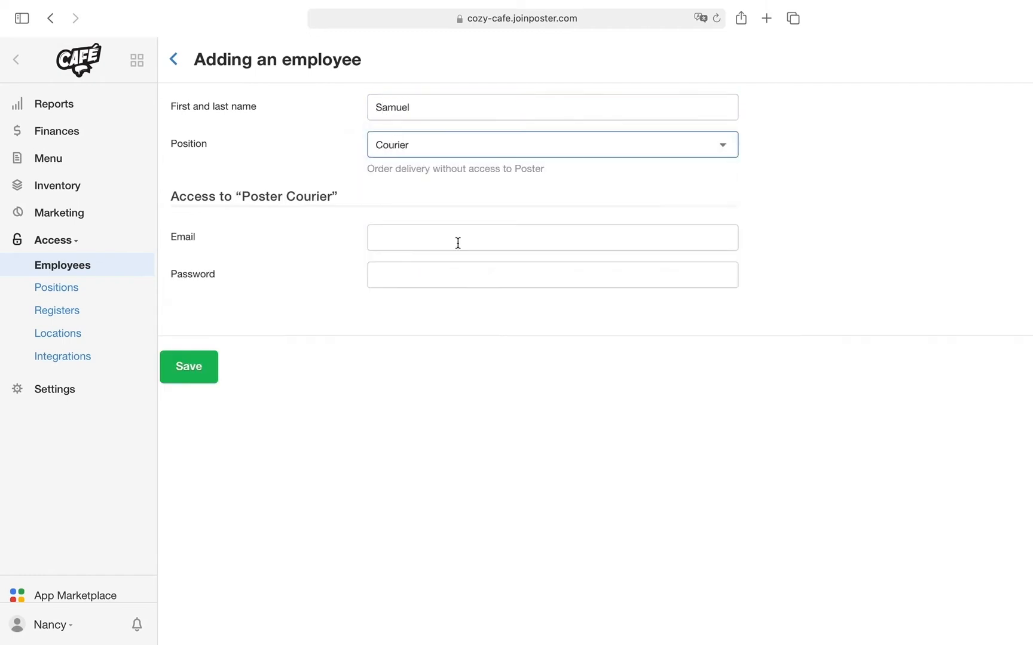
click(458, 242)
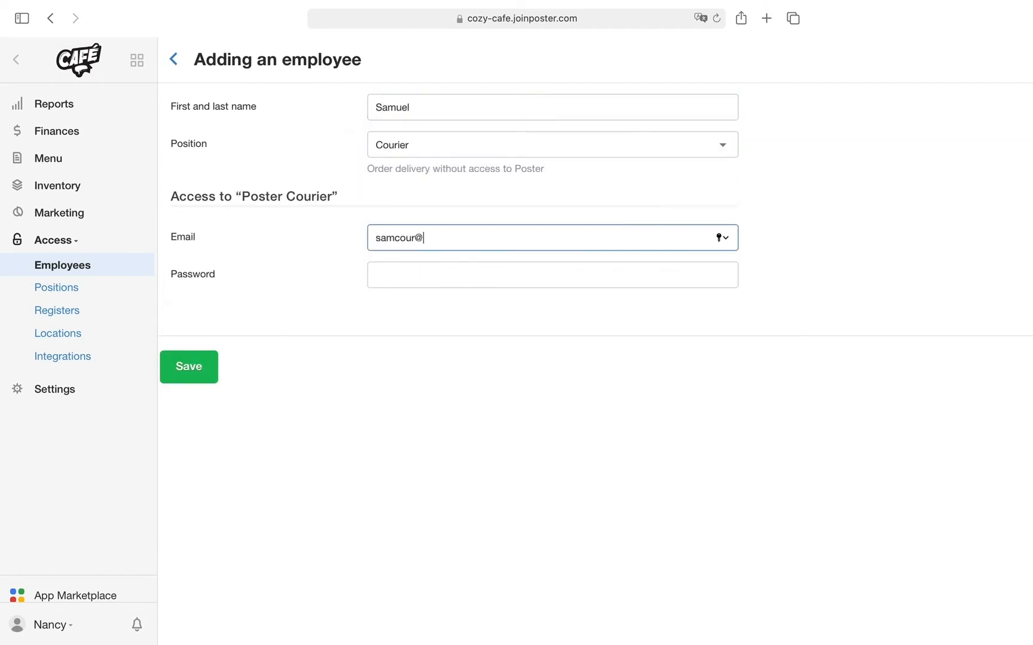
click(441, 274)
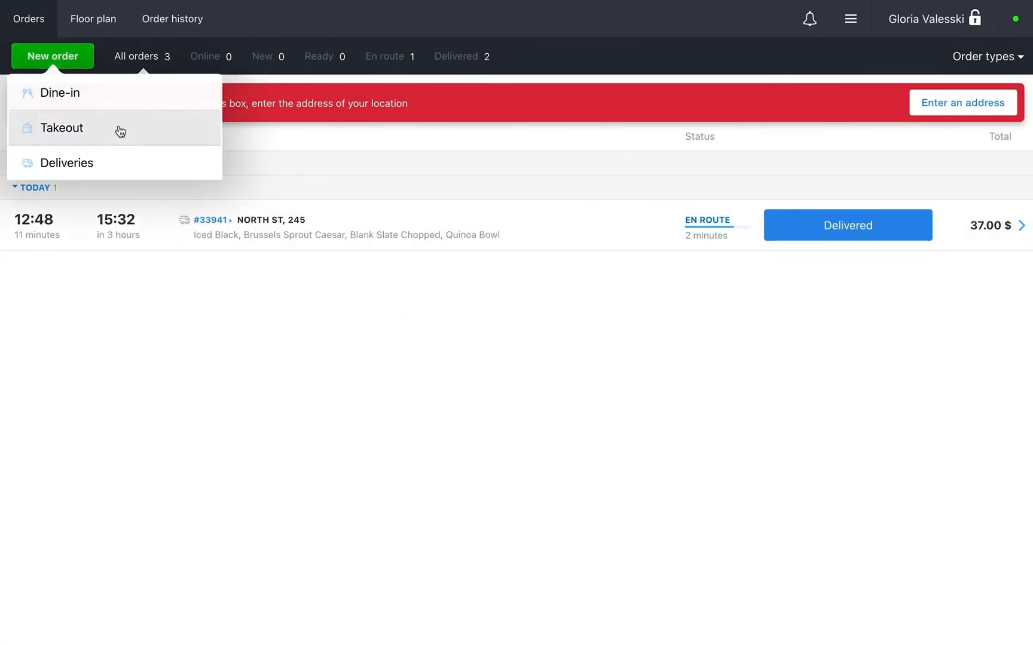
Create a delivery order with Brussels Sprout Caesar, Blank Slate Chopped and Quinoa Bowl salads.
click(139, 172)
click(634, 146)
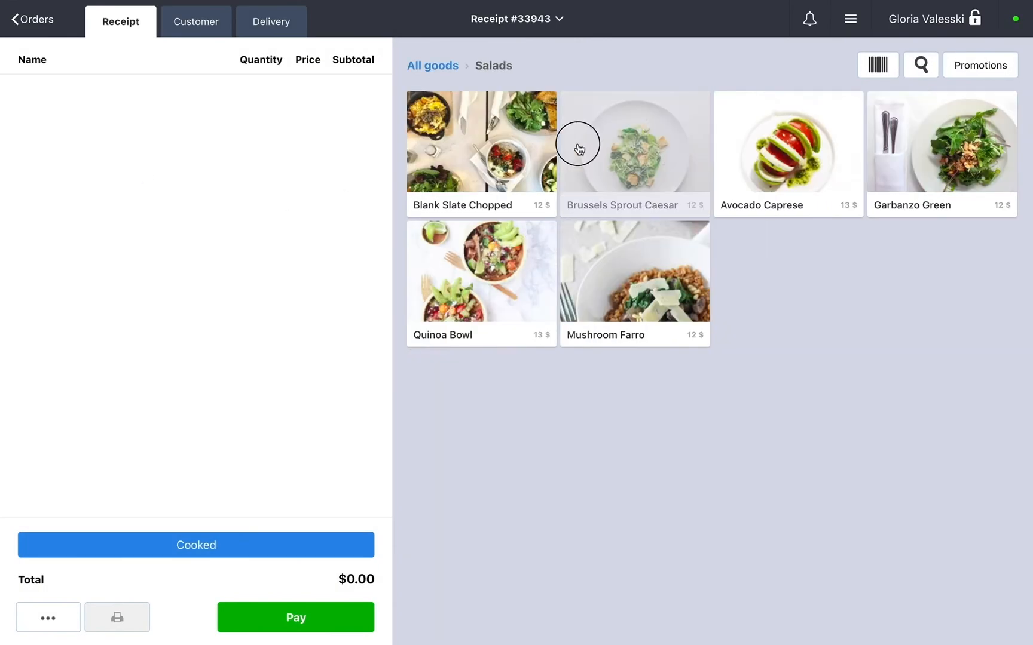
click(483, 145)
click(481, 275)
click(428, 65)
Add Maple Walnut Granola with Parmigiano cheese from Breakfasts, bringing the receipt to $46.00.
click(482, 145)
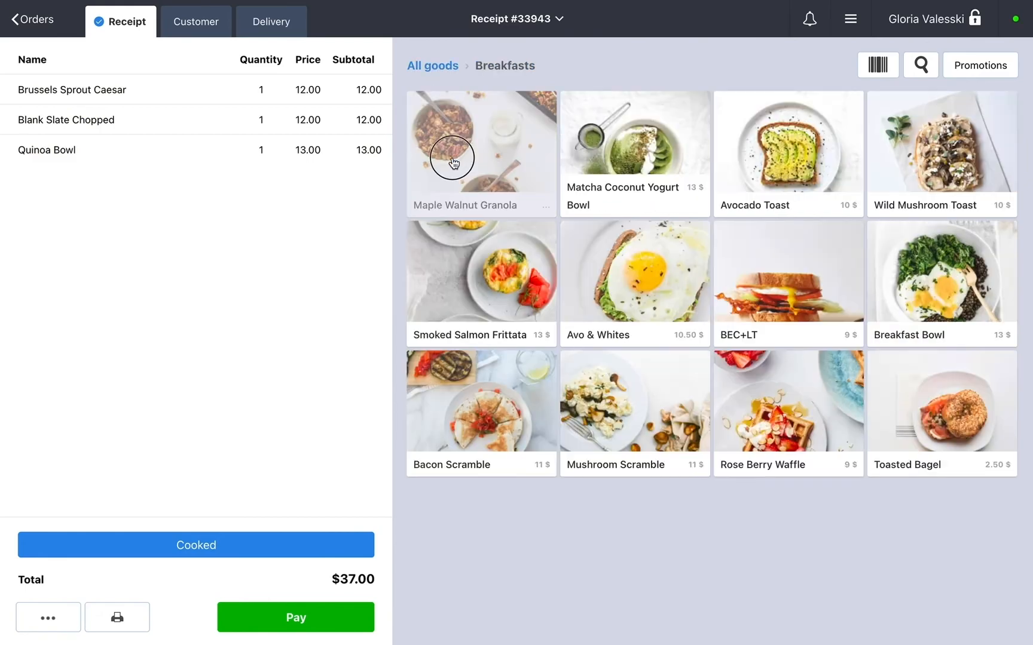
click(461, 138)
click(676, 387)
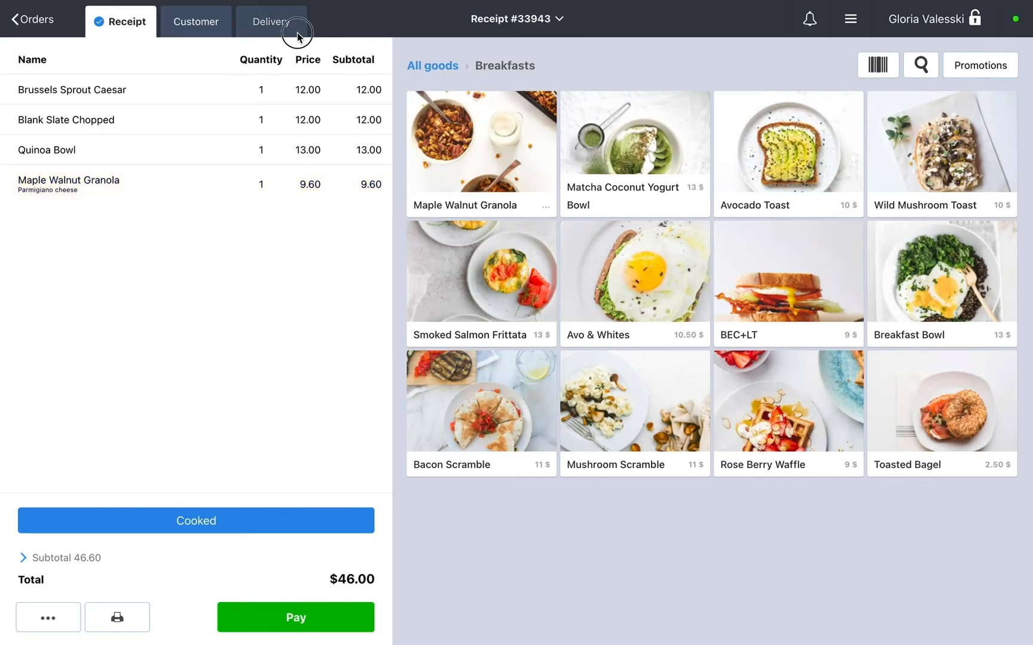
click(271, 21)
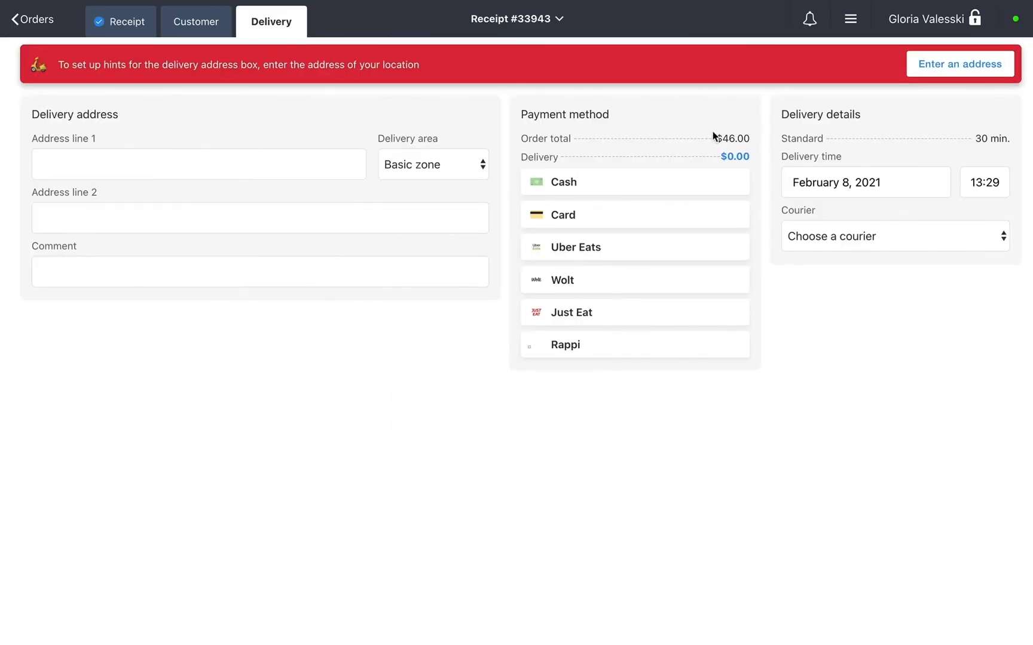
Set the cafe's own location to 390 Niagara St, Buffalo and save it.
click(959, 64)
click(672, 121)
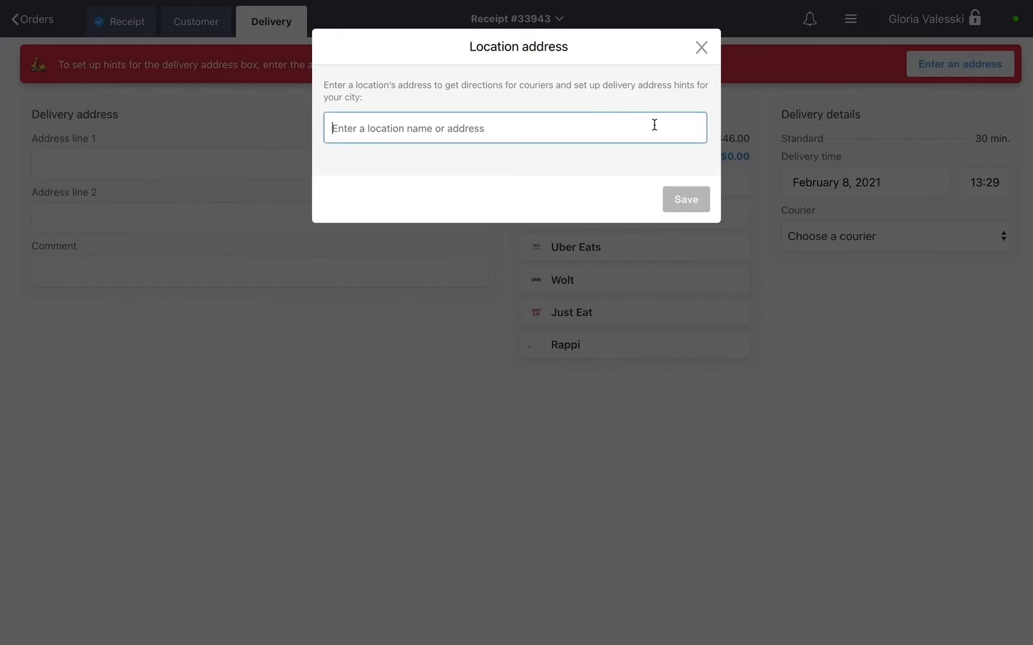
text(390 Niaga)
key(Down)
key(Down)
key(Return)
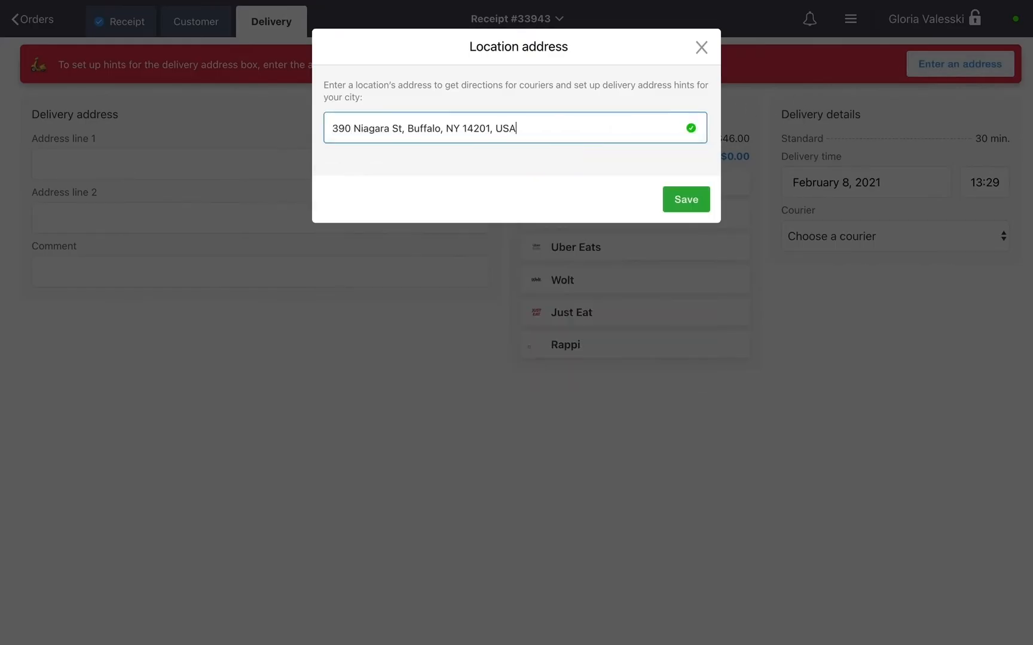
click(703, 207)
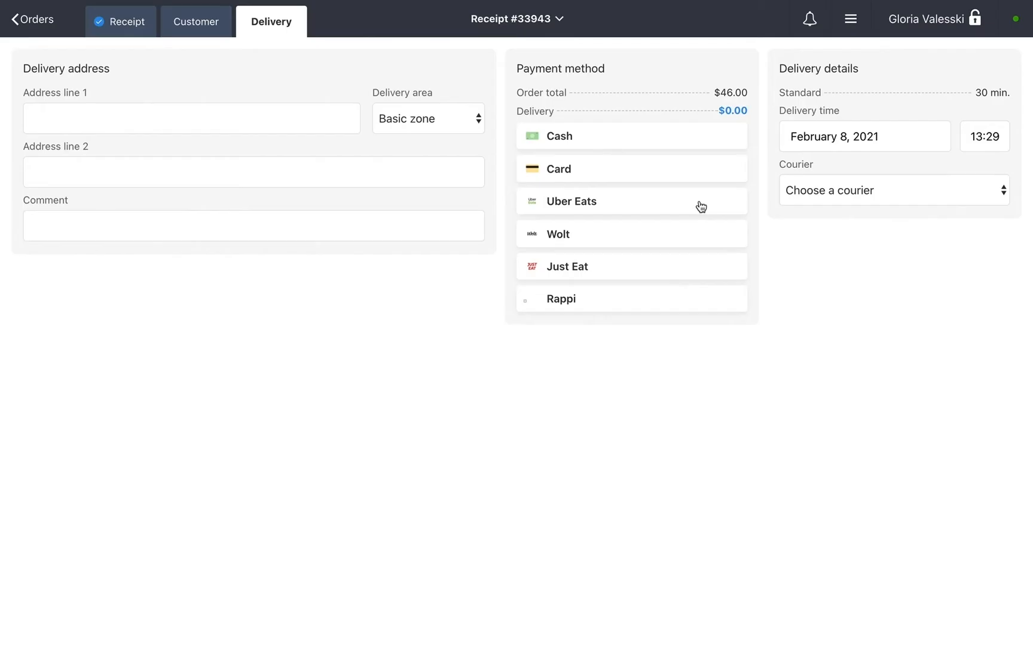
Enter the delivery address Queen St in Address line 1 and accept a suggestion.
click(173, 118)
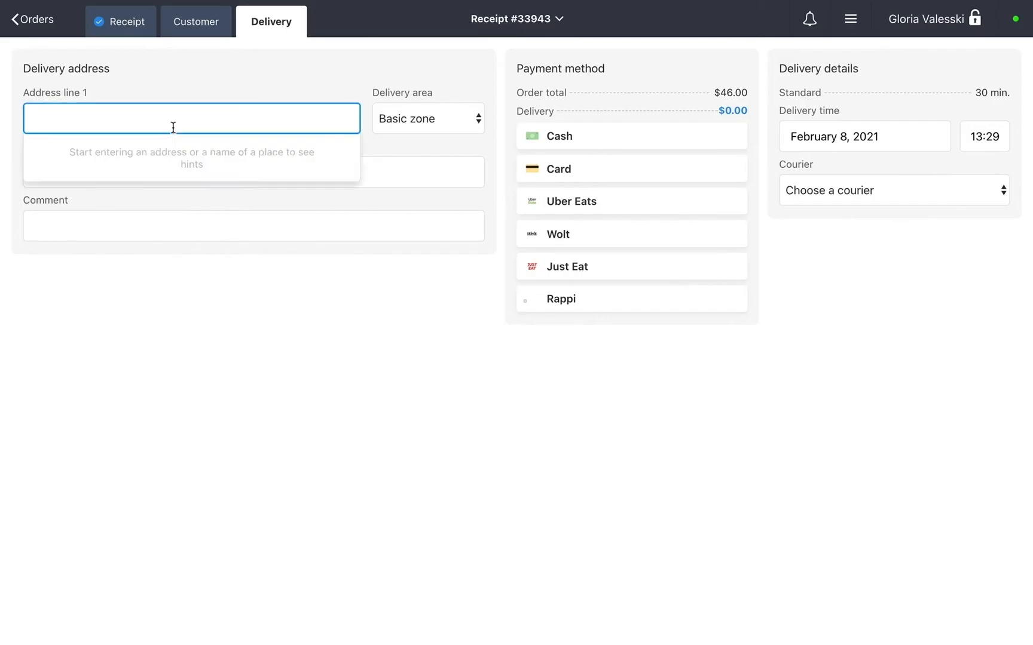
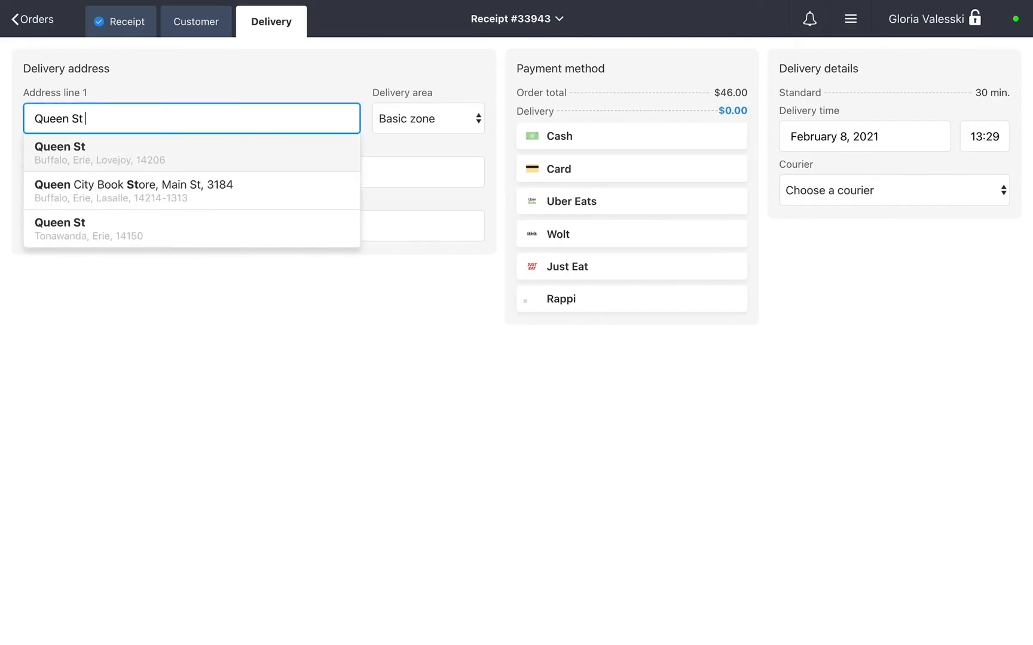
key(Down)
key(Return)
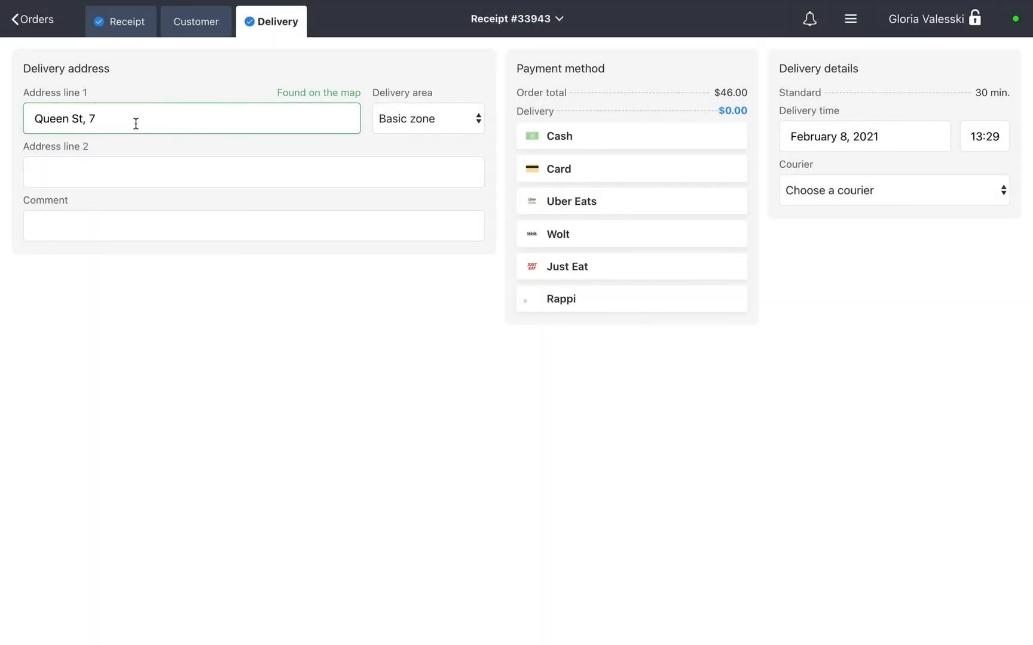
click(137, 122)
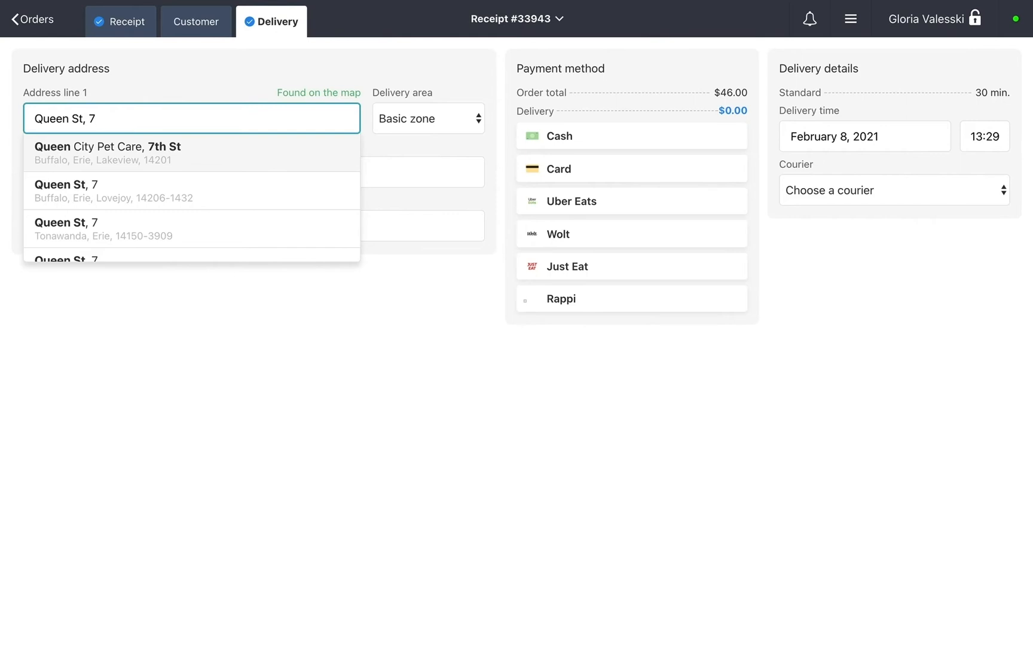
text(000)
click(137, 71)
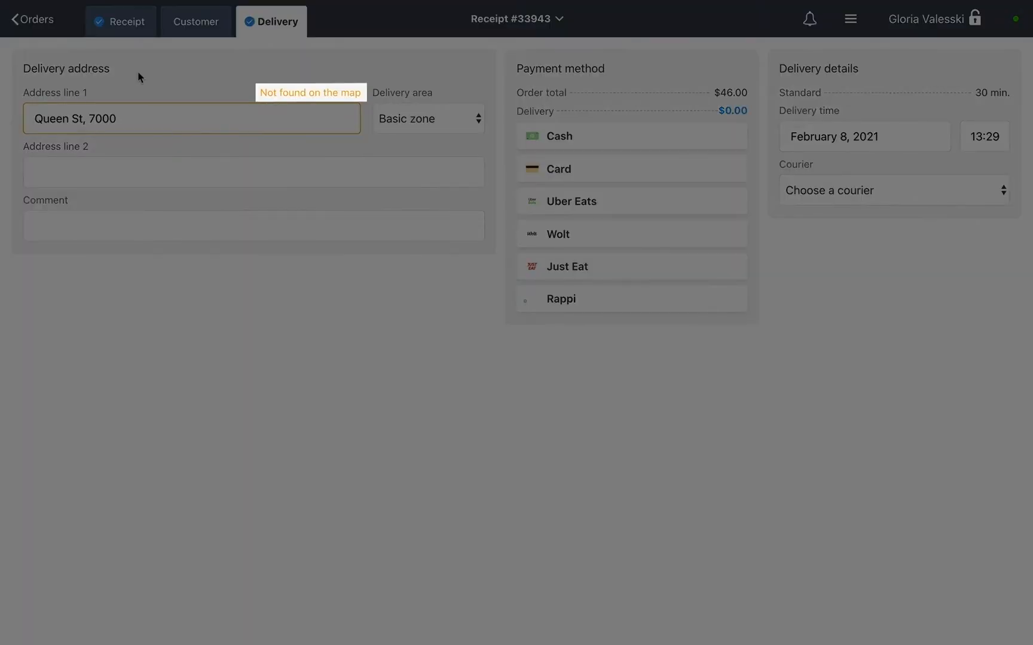
click(137, 119)
key(BackSpace)
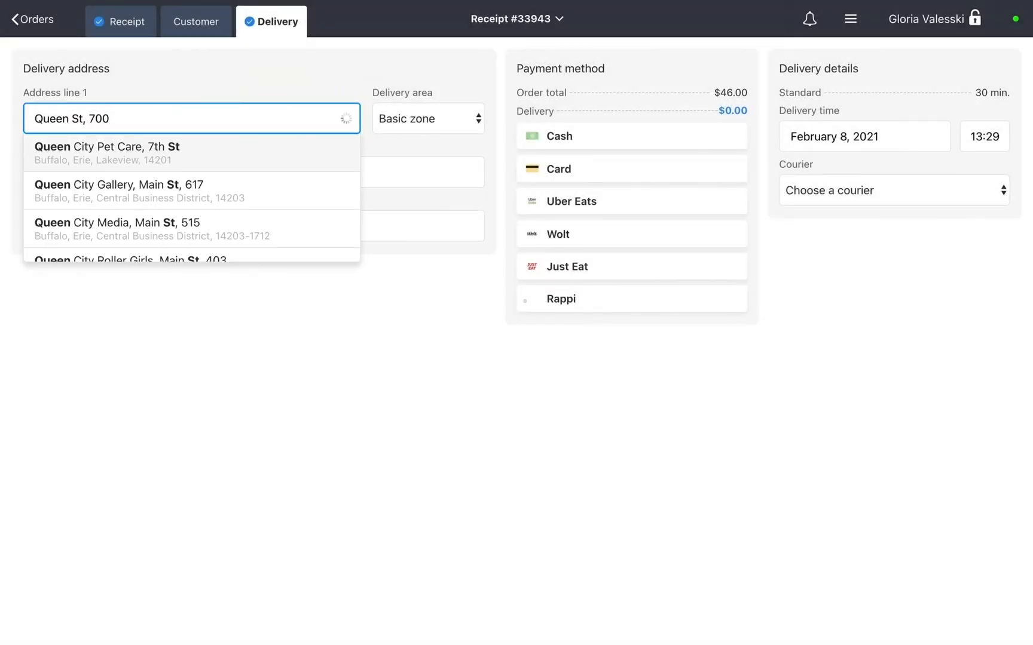
key(BackSpace)
key(BackSpace)
key(BackSpace)
key(BackSpace)
text(7)
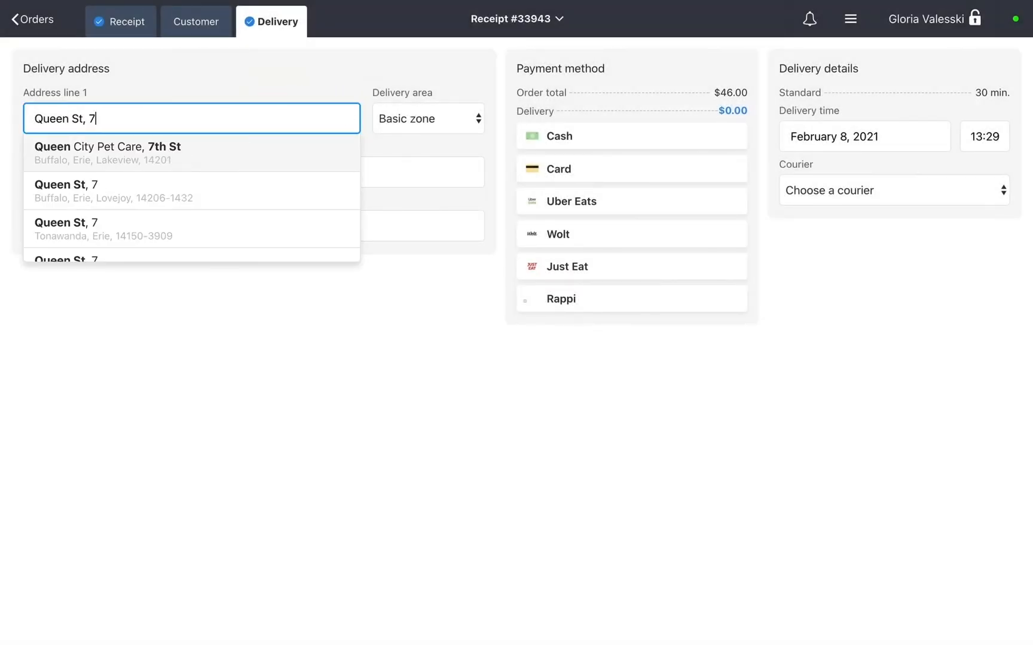
click(194, 191)
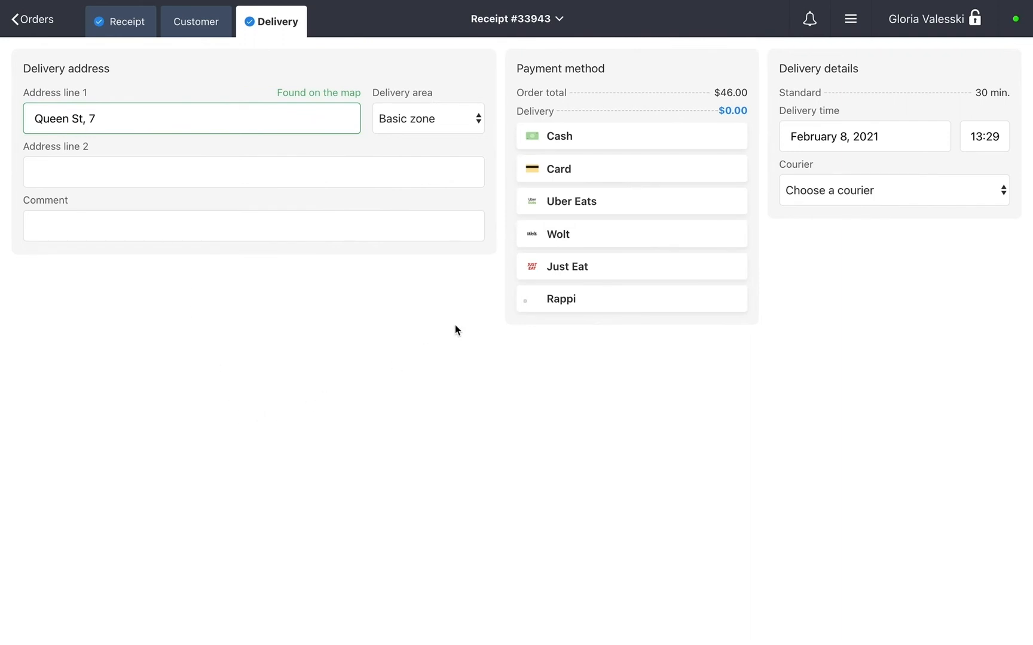
Set payment to Card and assign a courier to order #33943.
click(591, 172)
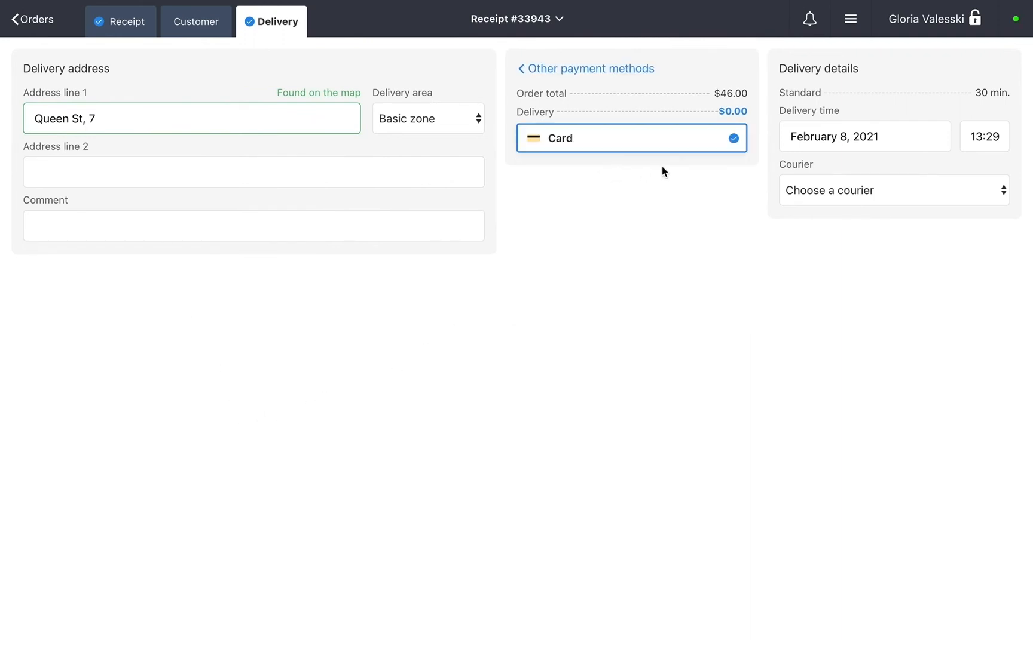
click(932, 198)
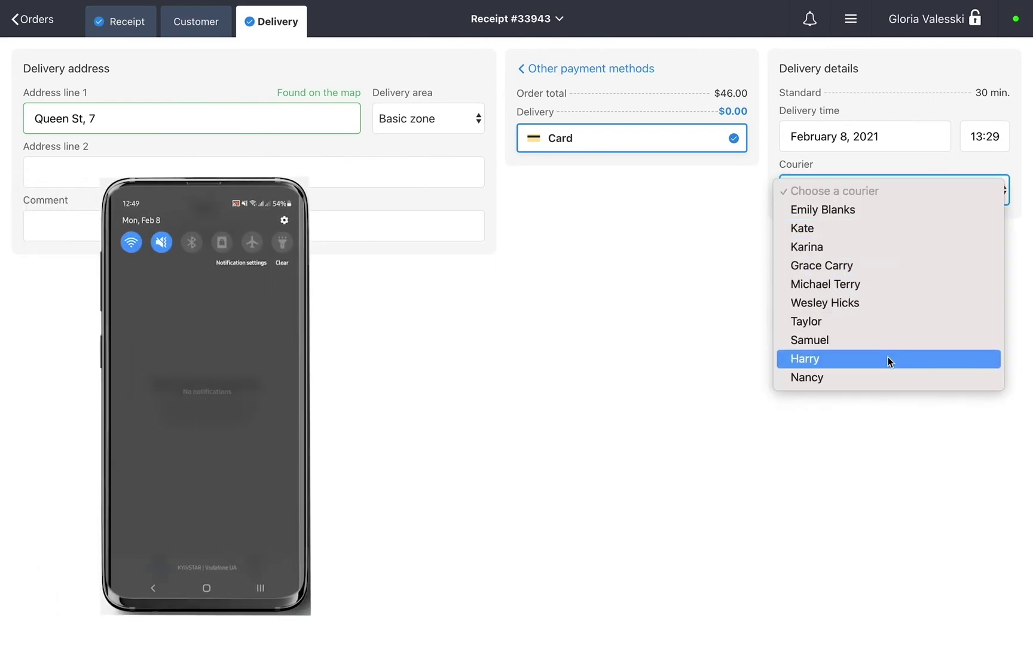
click(888, 357)
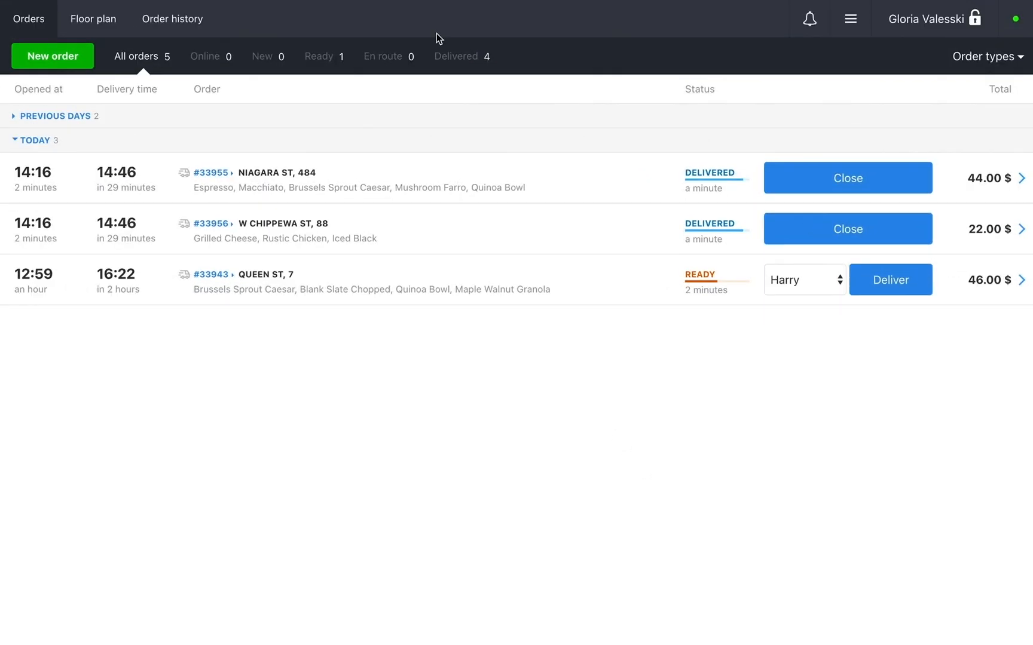
click(456, 56)
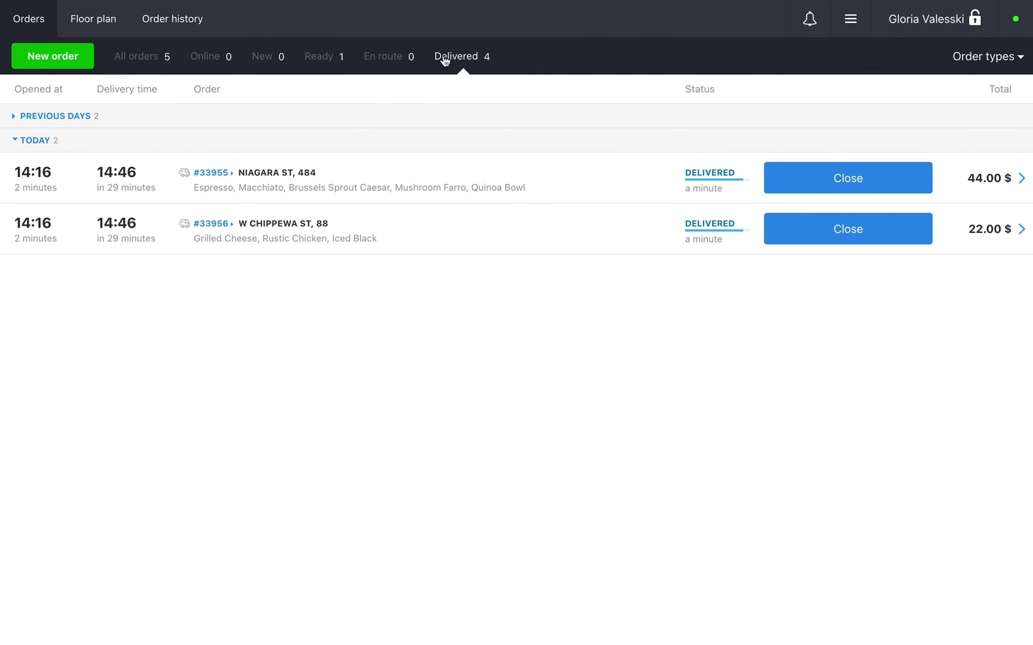
click(774, 236)
click(792, 179)
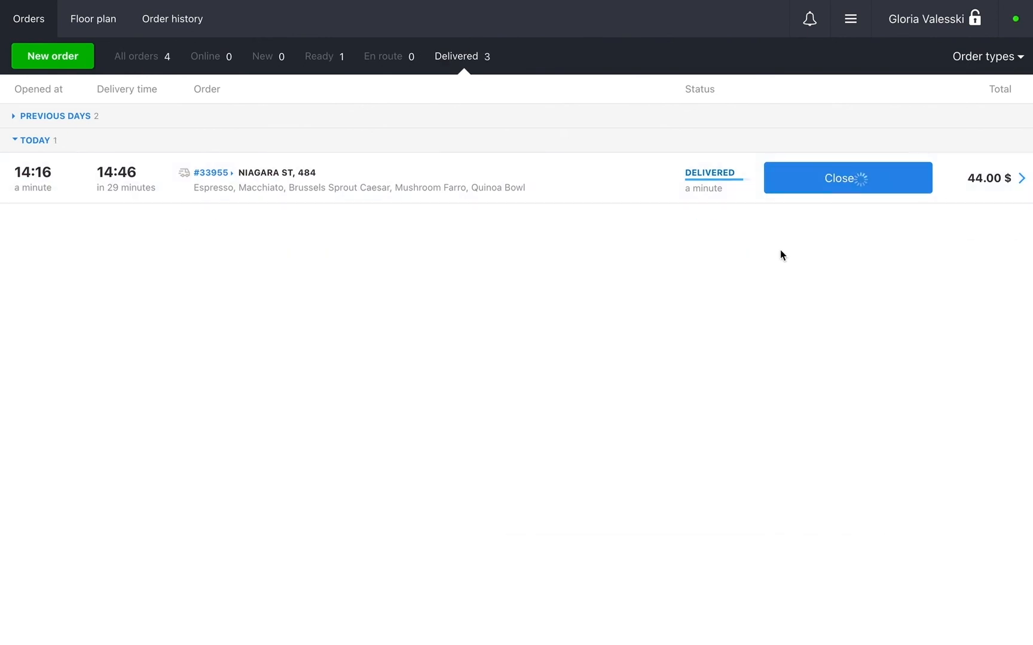